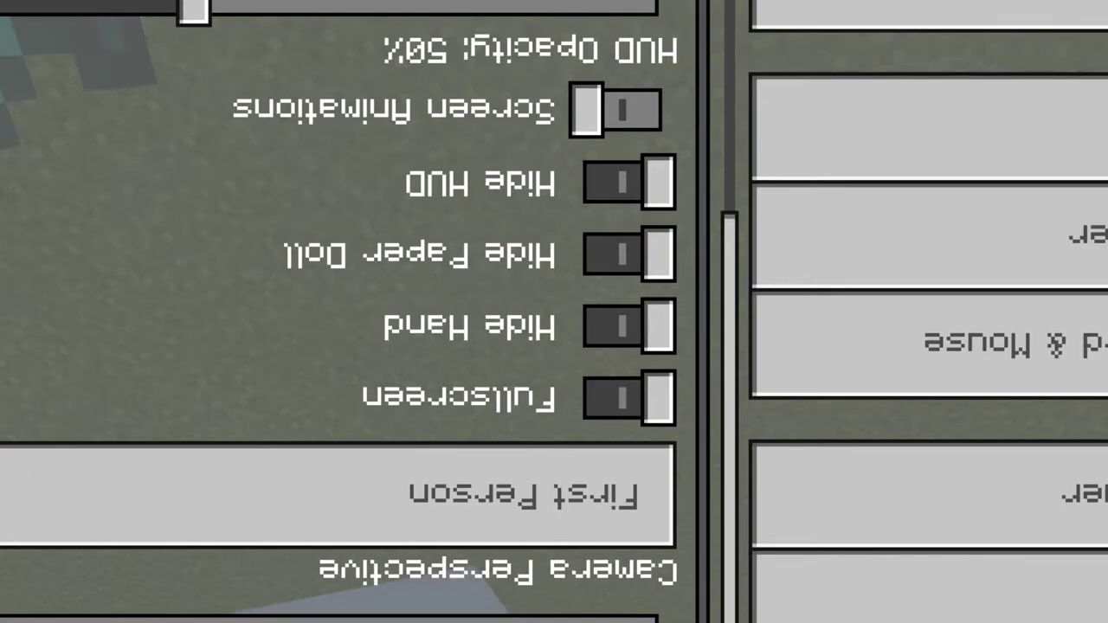
Step: Leave the video options and return to the pause menu
key("Escape")
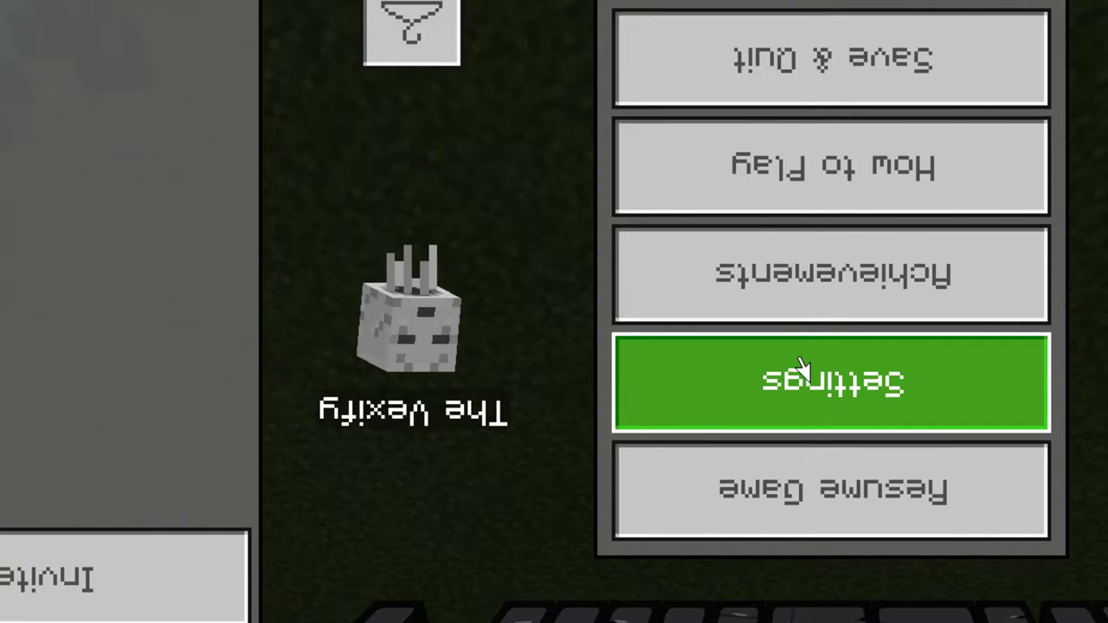
Step: Turn on Hide HUD in the Video settings category
left_click(801, 367)
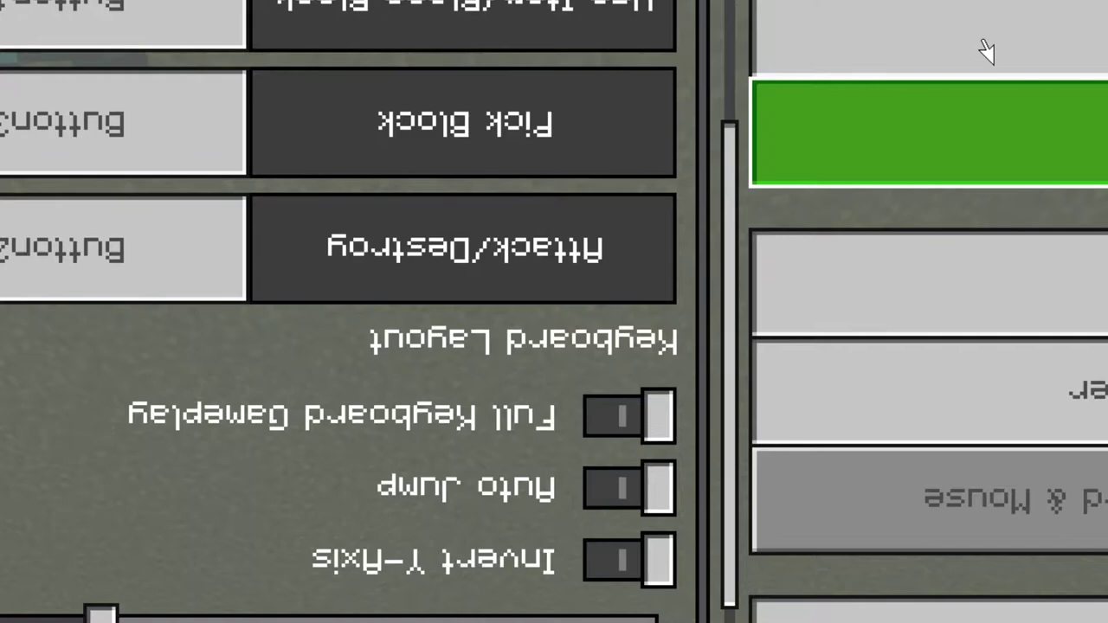
left_click(961, 52)
left_click(665, 191)
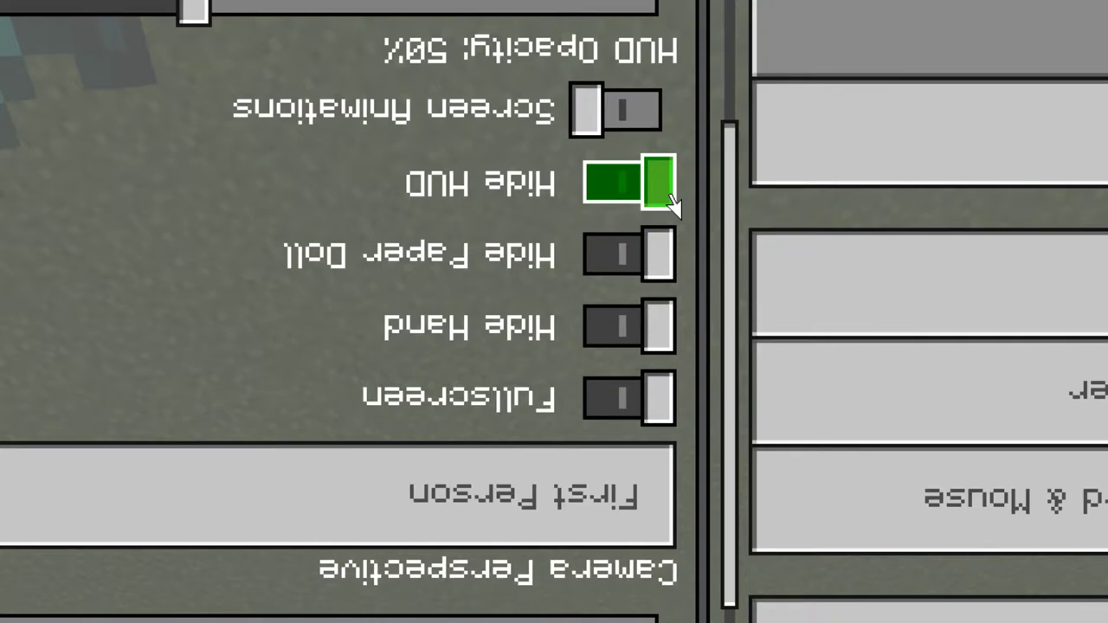
key("Escape")
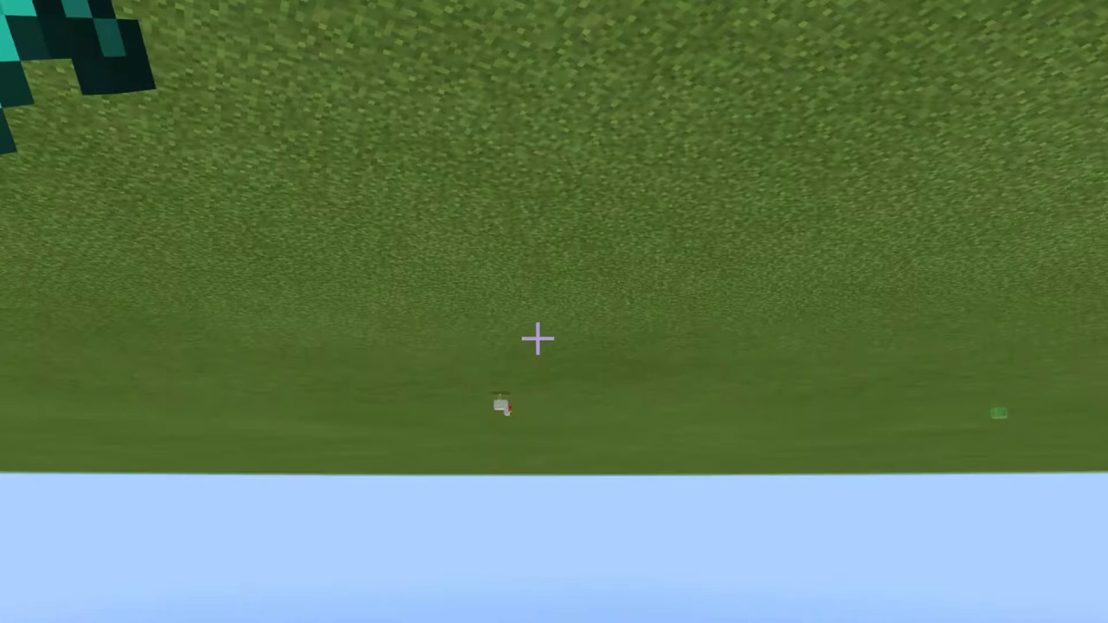